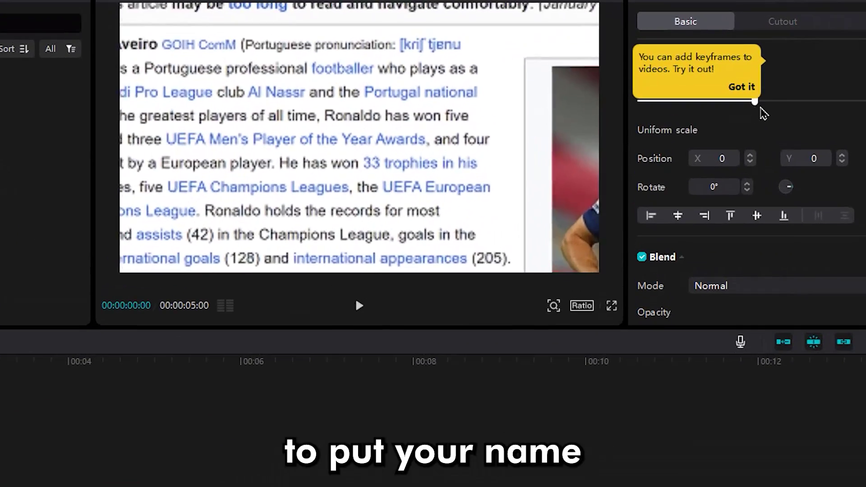
- Enlarge the Wikipedia screenshot and reposition it so the name Ronaldo sits near the centre of the frame
{"action": "left_click_drag", "start_coordinate": [761, 113], "coordinate": [836, 111]}
{"action": "left_click_drag", "start_coordinate": [407, 109], "coordinate": [403, 141]}
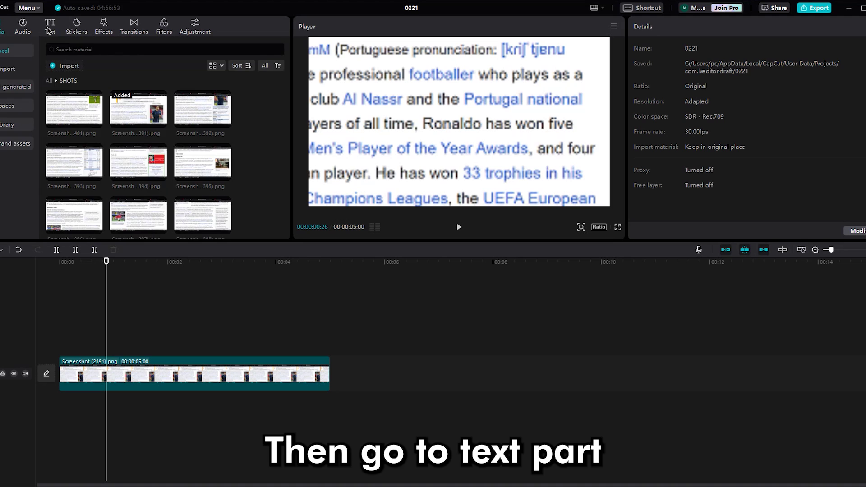
- Add a default text clip above the screenshot at the start of the timeline and replace its wording with blank spaces
{"action": "left_click", "coordinate": [50, 26]}
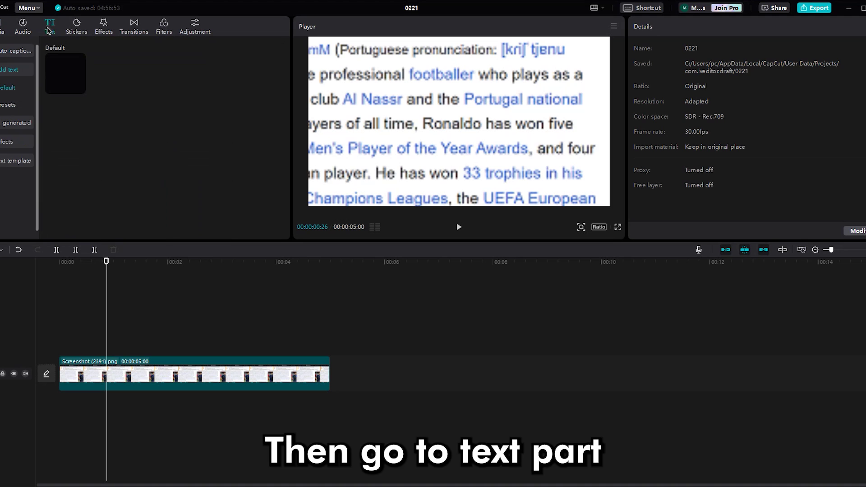
{"action": "left_click_drag", "start_coordinate": [65, 73], "coordinate": [60, 287]}
{"action": "left_click_drag", "start_coordinate": [52, 331], "coordinate": [62, 362]}
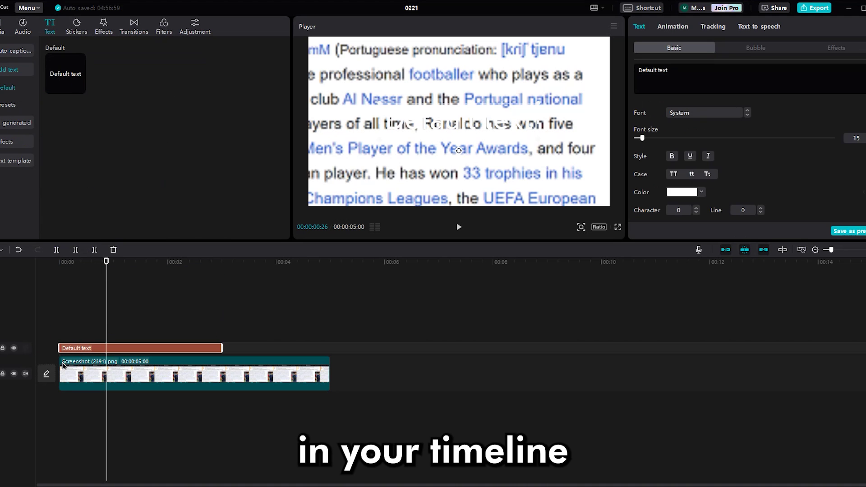
{"action": "left_click", "coordinate": [59, 261]}
{"action": "left_click_drag", "start_coordinate": [673, 69], "coordinate": [604, 74]}
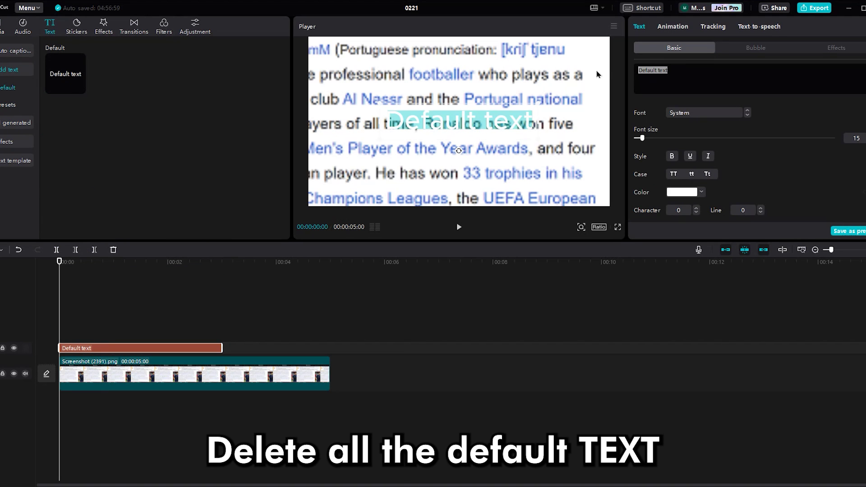
{"action": "key", "text": "BackSpace"}
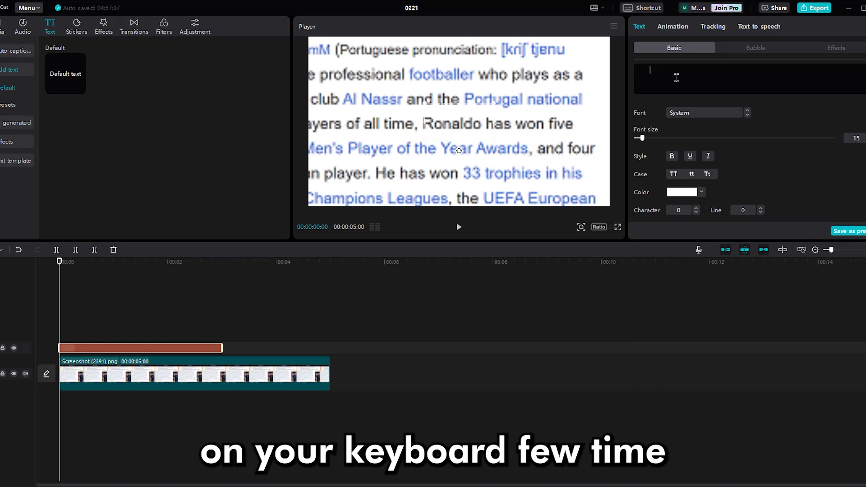
- Turn on the text's background with the second style and colour it yellow, hex FCFF00
{"action": "scroll", "coordinate": [763, 149], "scroll_direction": "down", "scroll_amount": 5}
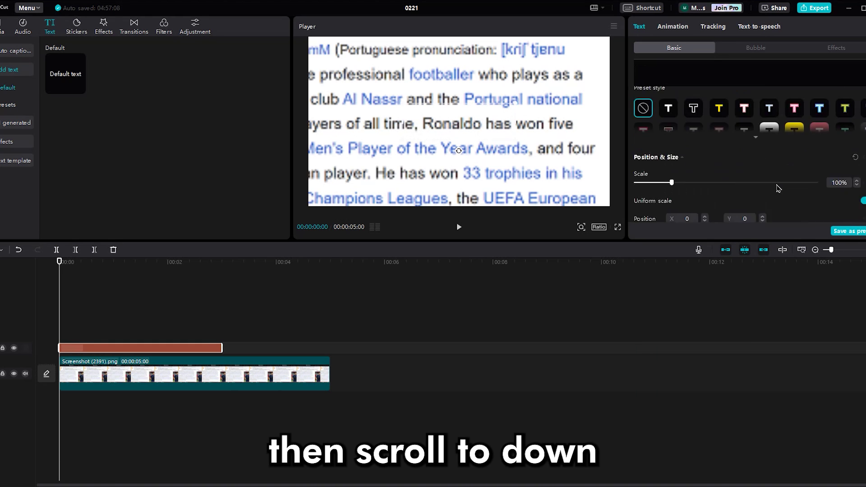
{"action": "scroll", "coordinate": [763, 185], "scroll_direction": "down", "scroll_amount": 4}
{"action": "scroll", "coordinate": [758, 184], "scroll_direction": "up", "scroll_amount": 4}
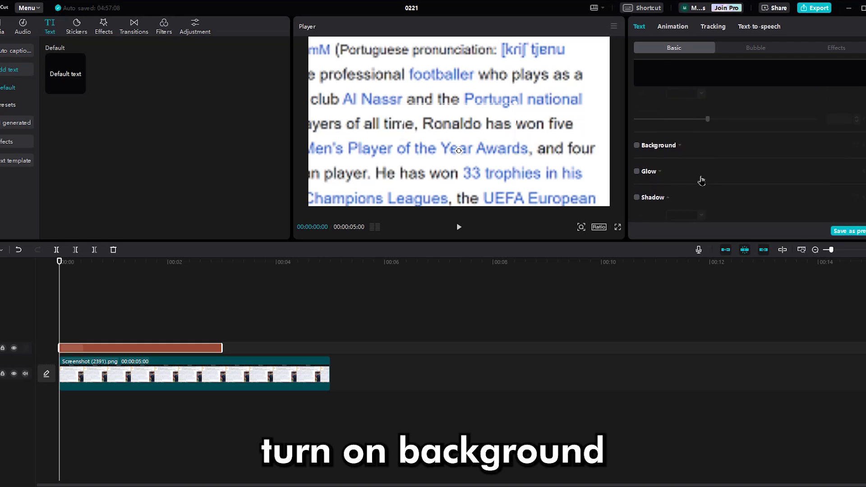
{"action": "left_click", "coordinate": [636, 150]}
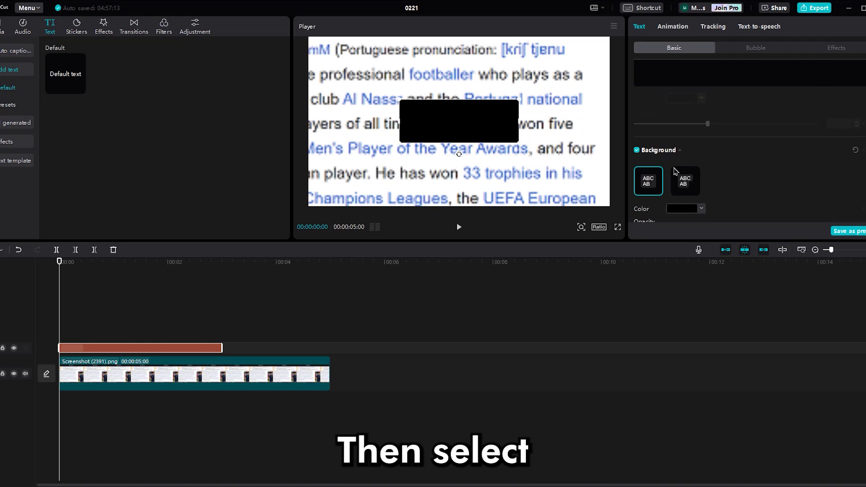
{"action": "left_click", "coordinate": [683, 182]}
{"action": "left_click", "coordinate": [683, 208]}
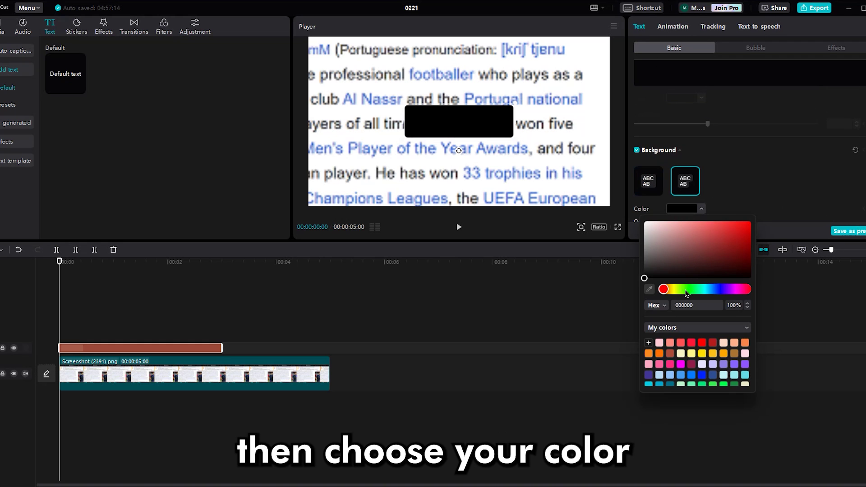
{"action": "left_click", "coordinate": [668, 292]}
{"action": "mouse_move", "coordinate": [673, 291]}
{"action": "left_mouse_down"}
{"action": "mouse_move", "coordinate": [739, 294]}
{"action": "mouse_move", "coordinate": [662, 291]}
{"action": "mouse_move", "coordinate": [679, 289]}
{"action": "left_mouse_up"}
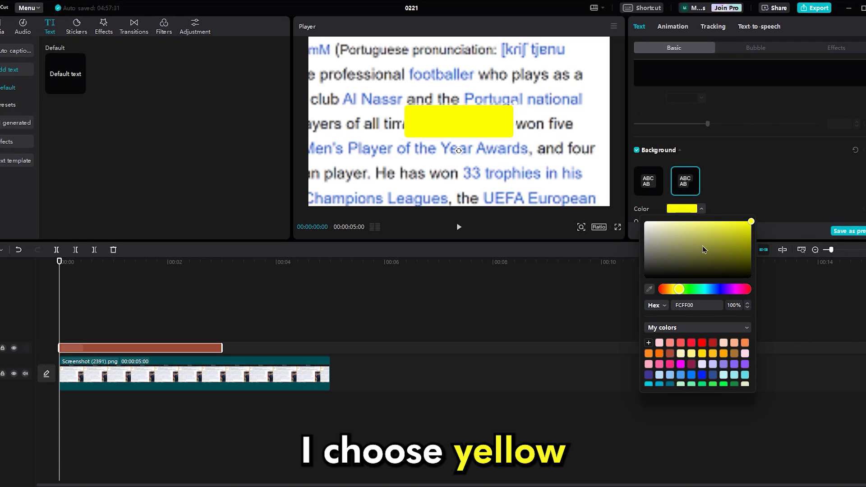
- Lower the text's blend opacity to about 50% and set the background's rounded rectangle and width to 0%
{"action": "scroll", "coordinate": [748, 202], "scroll_direction": "down", "scroll_amount": 5}
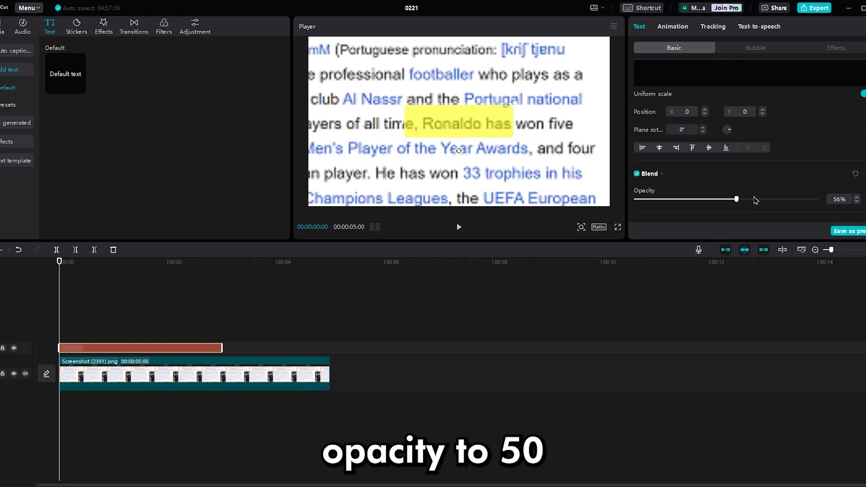
{"action": "scroll", "coordinate": [749, 199], "scroll_direction": "down", "scroll_amount": 5}
{"action": "scroll", "coordinate": [748, 198], "scroll_direction": "down", "scroll_amount": 2}
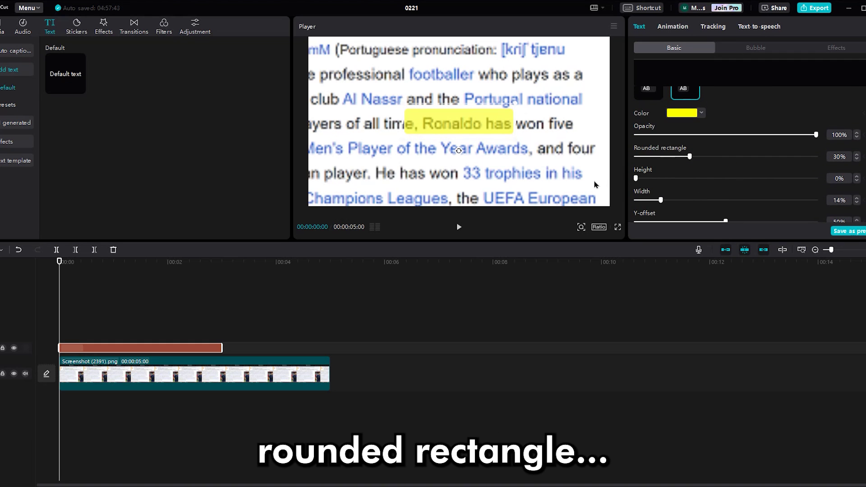
{"action": "left_click_drag", "start_coordinate": [646, 200], "coordinate": [615, 198]}
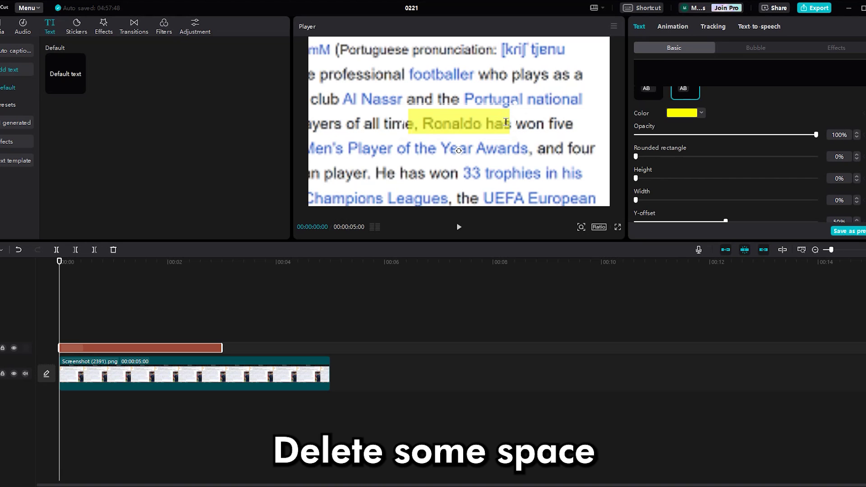
- Remove spaces to shorten the yellow highlight and enlarge the screenshot to 393% so Ronaldo fits inside it
{"action": "key", "text": "BackSpace"}
{"action": "key", "text": "BackSpace"}
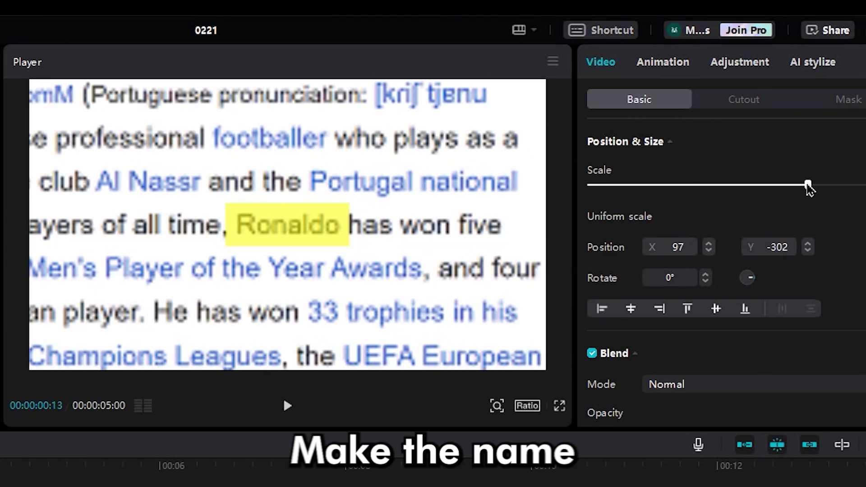
{"action": "left_click_drag", "start_coordinate": [763, 99], "coordinate": [778, 101]}
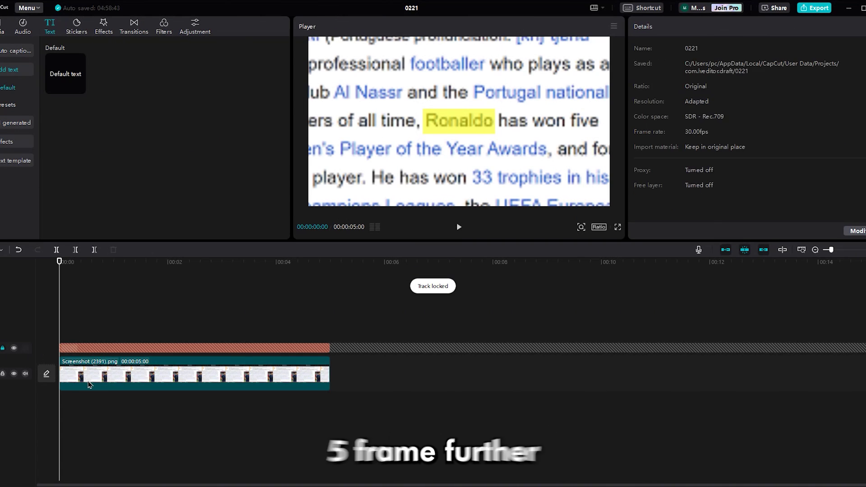
- Trim the Screenshot (2391).png clip to its first five frames
{"action": "left_click", "coordinate": [89, 384]}
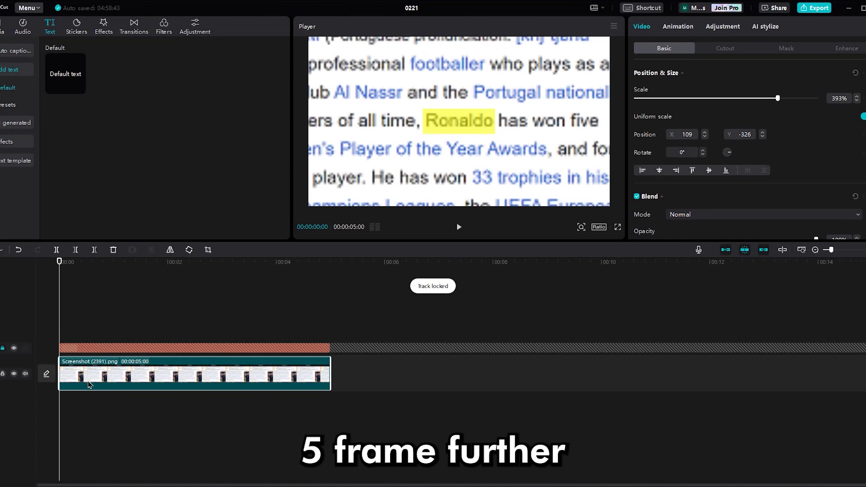
{"action": "key", "text": "Right"}
{"action": "key", "text": "Right"}
{"action": "key", "text": "Right"}
{"action": "key", "text": "Right"}
{"action": "key", "text": "Right"}
{"action": "key", "text": "Right"}
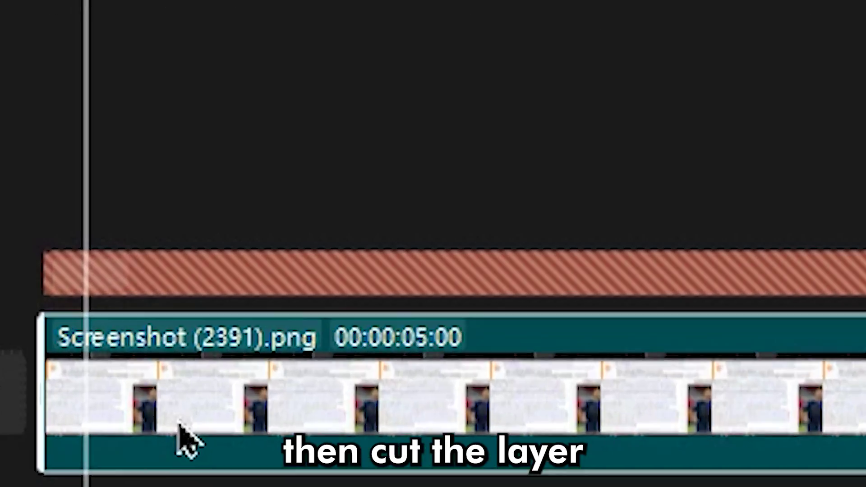
{"action": "key", "text": "w"}
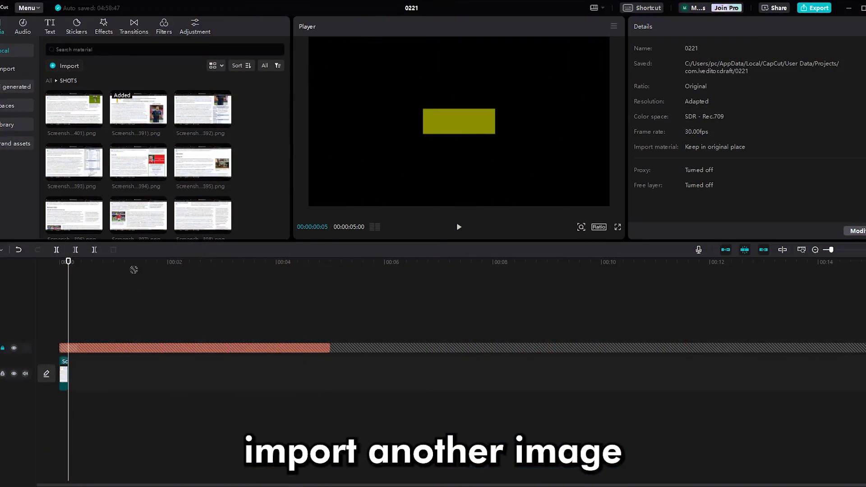
- Add Screenshot (2394).png directly after the first clip and trim it to five frames
{"action": "left_click_drag", "start_coordinate": [134, 270], "coordinate": [90, 372]}
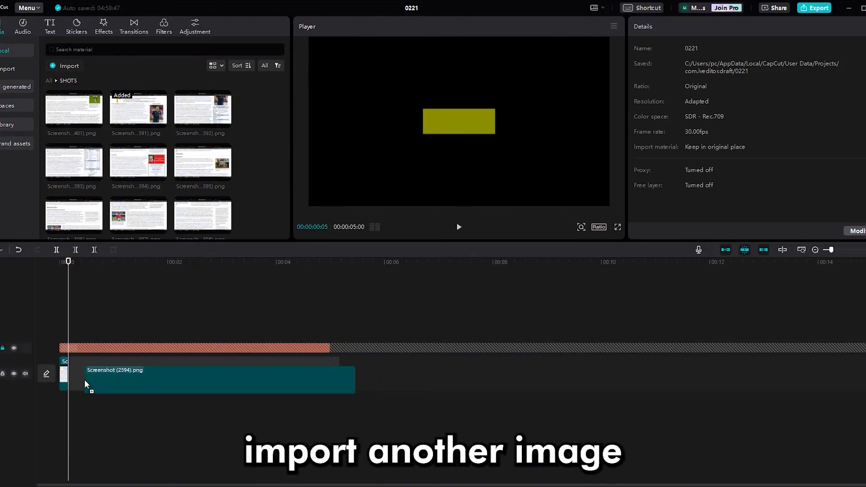
{"action": "key", "text": "Right"}
{"action": "key", "text": "Right"}
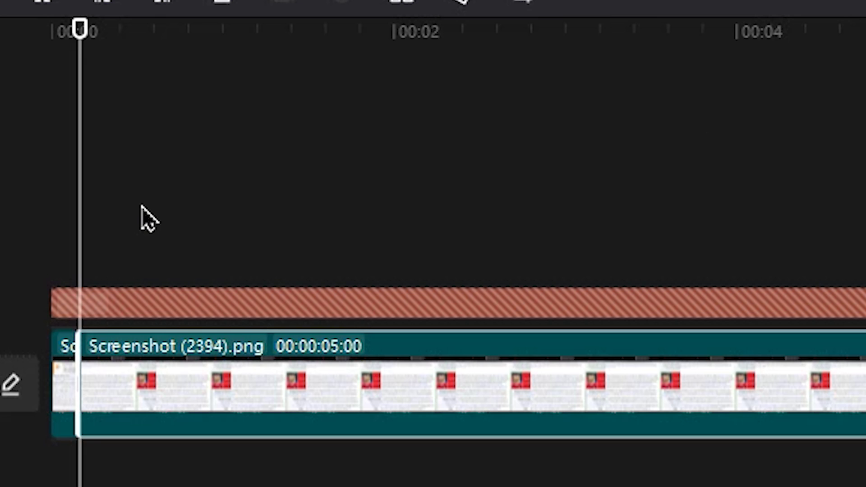
{"action": "key", "text": "Right"}
{"action": "key", "text": "Right"}
{"action": "key", "text": "Right"}
{"action": "key", "text": "Right"}
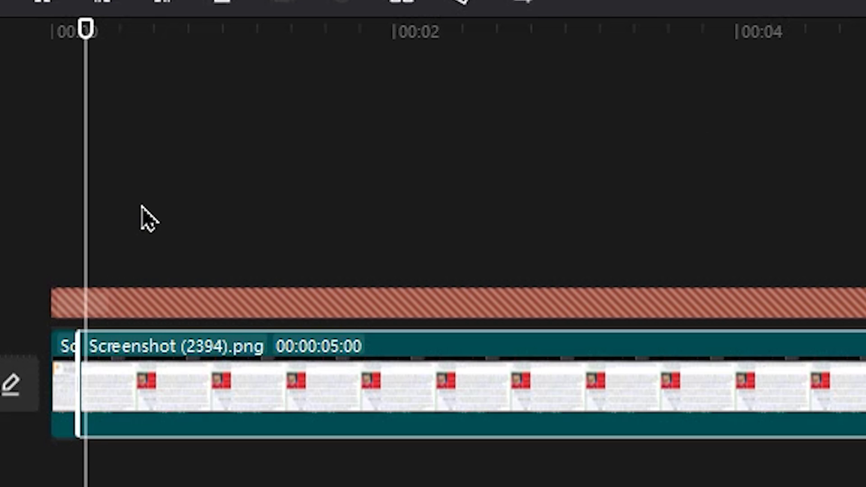
{"action": "key", "text": "Right"}
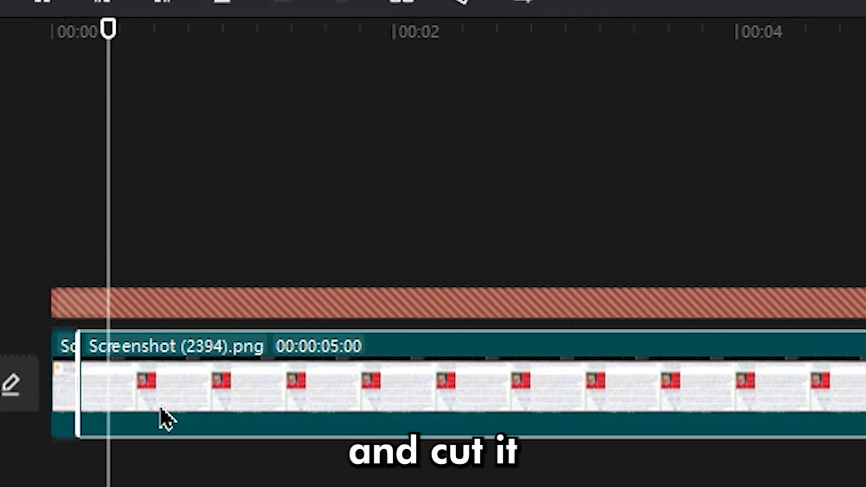
{"action": "key", "text": "w"}
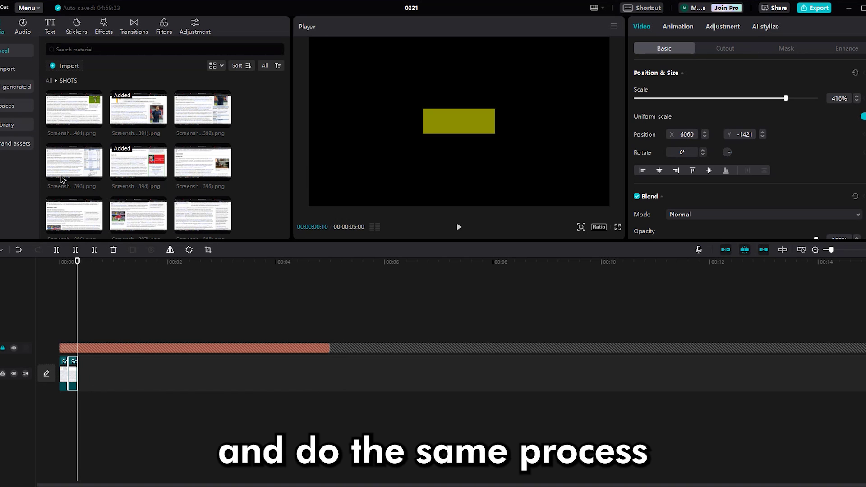
- Add Screenshot (2393).png after the second clip, scaled to 391% and positioned with Ronaldo inside the highlight
{"action": "left_click_drag", "start_coordinate": [62, 179], "coordinate": [77, 378]}
{"action": "left_click_drag", "start_coordinate": [795, 98], "coordinate": [776, 98]}
{"action": "left_click_drag", "start_coordinate": [540, 164], "coordinate": [534, 162]}
- Trim the Screenshot (2393).png clip to five frames
{"action": "key", "text": "Right"}
{"action": "key", "text": "Right"}
{"action": "key", "text": "Right"}
{"action": "key", "text": "Right"}
{"action": "key", "text": "Right"}
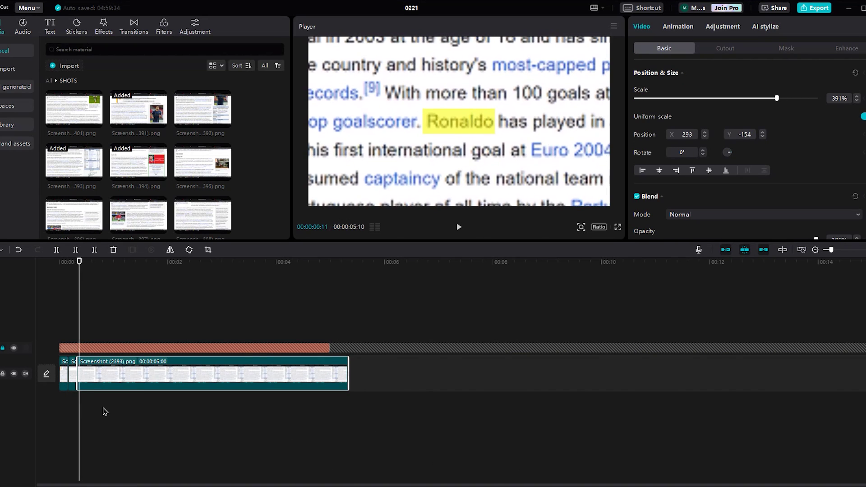
{"action": "key", "text": "w"}
- Add a fourth screenshot after the last clip, scaling and positioning it so the name fills the highlight
{"action": "scroll", "coordinate": [98, 196], "scroll_direction": "down", "scroll_amount": 2}
{"action": "left_click_drag", "start_coordinate": [84, 175], "coordinate": [88, 375]}
{"action": "left_click_drag", "start_coordinate": [669, 98], "coordinate": [761, 113]}
{"action": "left_click_drag", "start_coordinate": [342, 178], "coordinate": [504, 139]}
{"action": "left_click_drag", "start_coordinate": [761, 98], "coordinate": [774, 98]}
{"action": "left_click_drag", "start_coordinate": [536, 153], "coordinate": [529, 147]}
- Trim the fourth screenshot clip to five frames
{"action": "key", "text": "Right"}
{"action": "key", "text": "Right"}
{"action": "key", "text": "Right"}
{"action": "key", "text": "Right"}
{"action": "key", "text": "Right"}
{"action": "key", "text": "w"}
{"action": "left_click", "coordinate": [77, 311]}
- Add a fifth screenshot with its name aligned to the highlight and trim the clip to five frames
{"action": "left_click_drag", "start_coordinate": [184, 182], "coordinate": [98, 376]}
{"action": "left_click_drag", "start_coordinate": [670, 98], "coordinate": [773, 98]}
{"action": "left_click_drag", "start_coordinate": [468, 135], "coordinate": [499, 158]}
{"action": "scroll", "coordinate": [135, 316], "scroll_direction": "up", "scroll_amount": 3}
{"action": "left_click", "coordinate": [135, 264]}
{"action": "key", "text": "w"}
- Add a sixth screenshot after the last clip, scaling and moving it until the name lines up with the highlight
{"action": "left_click_drag", "start_coordinate": [90, 221], "coordinate": [106, 376]}
{"action": "left_click_drag", "start_coordinate": [670, 97], "coordinate": [760, 115]}
{"action": "left_click_drag", "start_coordinate": [406, 76], "coordinate": [387, 176]}
{"action": "mouse_move", "coordinate": [357, 101]}
{"action": "left_mouse_down"}
{"action": "mouse_move", "coordinate": [340, 193]}
{"action": "mouse_move", "coordinate": [347, 97]}
{"action": "left_mouse_up"}
{"action": "left_click_drag", "start_coordinate": [419, 187], "coordinate": [428, 101]}
{"action": "left_click_drag", "start_coordinate": [480, 203], "coordinate": [505, 133]}
- Trim the sixth screenshot clip to five frames
{"action": "key", "text": "Right"}
{"action": "key", "text": "Right"}
{"action": "key", "text": "Right"}
{"action": "key", "text": "Right"}
{"action": "key", "text": "Right"}
{"action": "key", "text": "w"}
- Add a seventh screenshot after the last clip, enlarged and positioned with the name under the highlight
{"action": "left_click_drag", "start_coordinate": [139, 173], "coordinate": [115, 377]}
{"action": "left_click_drag", "start_coordinate": [670, 98], "coordinate": [775, 97]}
{"action": "left_click_drag", "start_coordinate": [519, 109], "coordinate": [469, 135]}
- Trim the seventh screenshot clip to five frames
{"action": "key", "text": "Right"}
{"action": "key", "text": "Right"}
{"action": "key", "text": "Right"}
{"action": "key", "text": "Right"}
{"action": "key", "text": "Right"}
{"action": "key", "text": "w"}
- Add an eighth screenshot after the last clip, scaling and shifting it to match the name to the highlight
{"action": "left_click_drag", "start_coordinate": [199, 129], "coordinate": [125, 376]}
{"action": "left_click_drag", "start_coordinate": [670, 98], "coordinate": [733, 98]}
{"action": "left_click_drag", "start_coordinate": [531, 141], "coordinate": [539, 135]}
{"action": "left_click_drag", "start_coordinate": [732, 97], "coordinate": [775, 98]}
- Trim the eighth screenshot clip to five frames
{"action": "key", "text": "Right"}
{"action": "key", "text": "Right"}
{"action": "key", "text": "Right"}
{"action": "key", "text": "Right"}
{"action": "key", "text": "Right"}
{"action": "key", "text": "w"}
- Duplicate the whole run of short screenshot clips and place the copies directly after the originals
{"action": "left_click_drag", "start_coordinate": [149, 406], "coordinate": [63, 370]}
{"action": "key", "text": "ctrl+c"}
{"action": "key", "text": "ctrl+v"}
{"action": "left_click_drag", "start_coordinate": [204, 399], "coordinate": [159, 398]}
{"action": "left_click", "coordinate": [158, 398]}
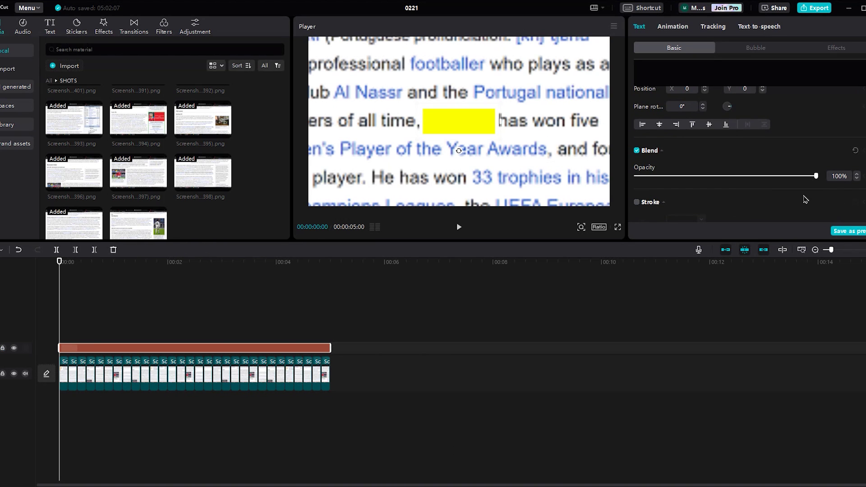
- Turn the yellow highlight text into a compound clip and set its blend mode to Multiply
{"action": "right_click", "coordinate": [79, 348]}
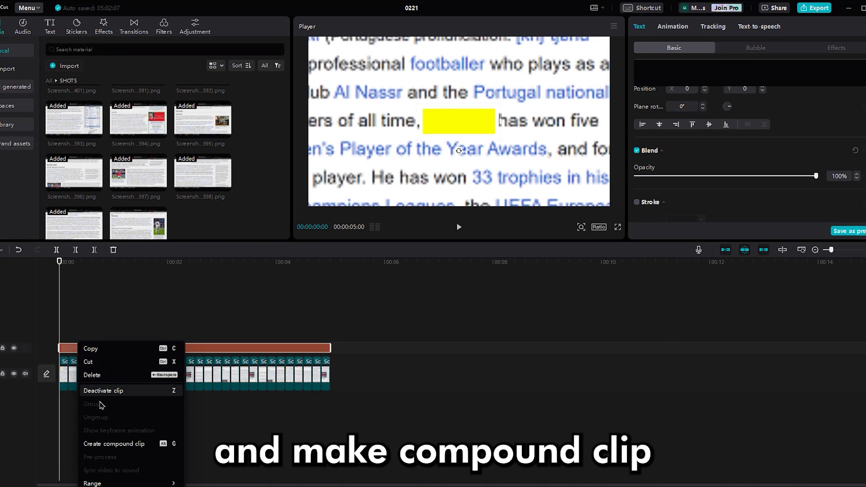
{"action": "left_click", "coordinate": [120, 443]}
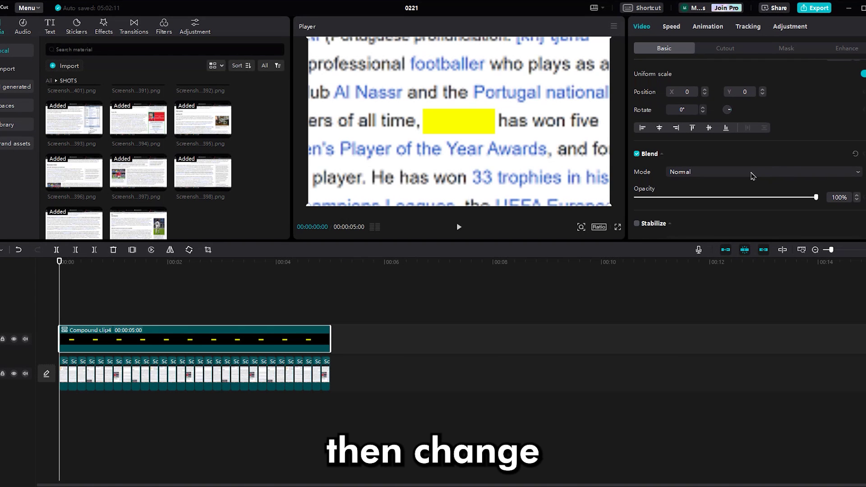
{"action": "left_click", "coordinate": [751, 173]}
{"action": "left_click", "coordinate": [722, 339]}
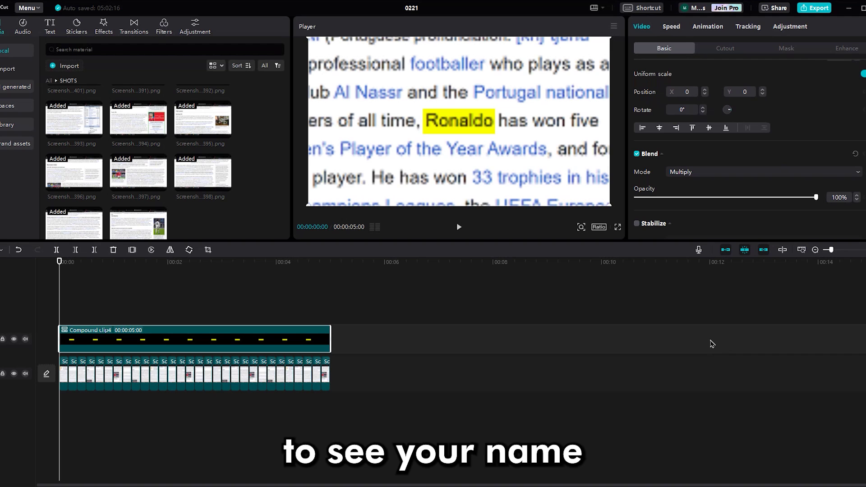
- Apply a horizontal mask to the compound clip, rotated to -90° and shifted to the left of the name
{"action": "left_click", "coordinate": [785, 49]}
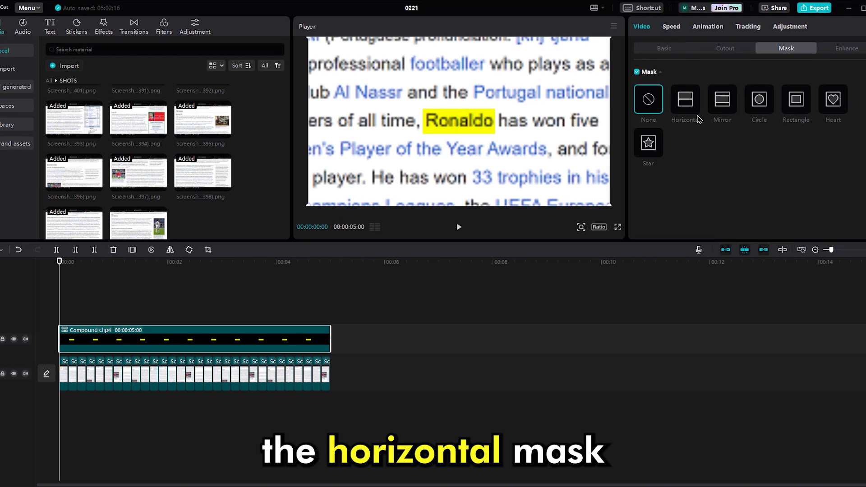
{"action": "left_click", "coordinate": [689, 104]}
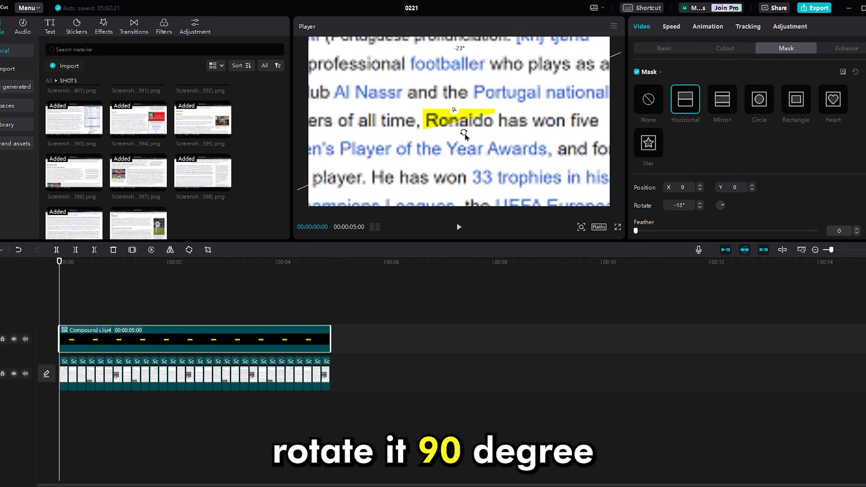
{"action": "left_click_drag", "start_coordinate": [465, 135], "coordinate": [469, 122]}
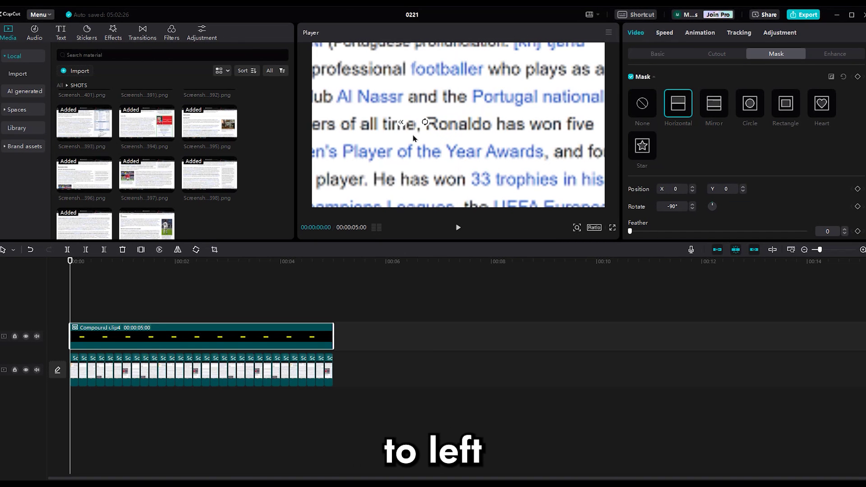
- Animate the mask's position from X -296, Y 18 at the start to past the name near the clip's end, and preview it
{"action": "scroll", "coordinate": [794, 187], "scroll_direction": "down", "scroll_amount": 1}
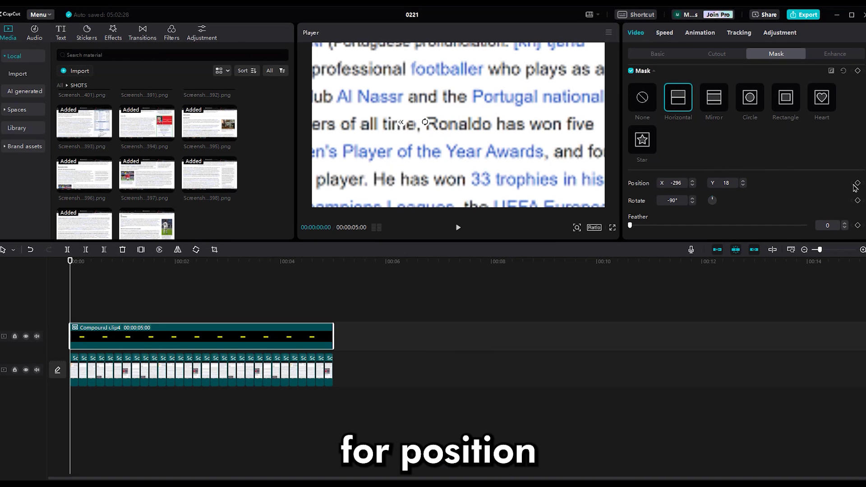
{"action": "left_click_drag", "start_coordinate": [251, 260], "coordinate": [324, 260]}
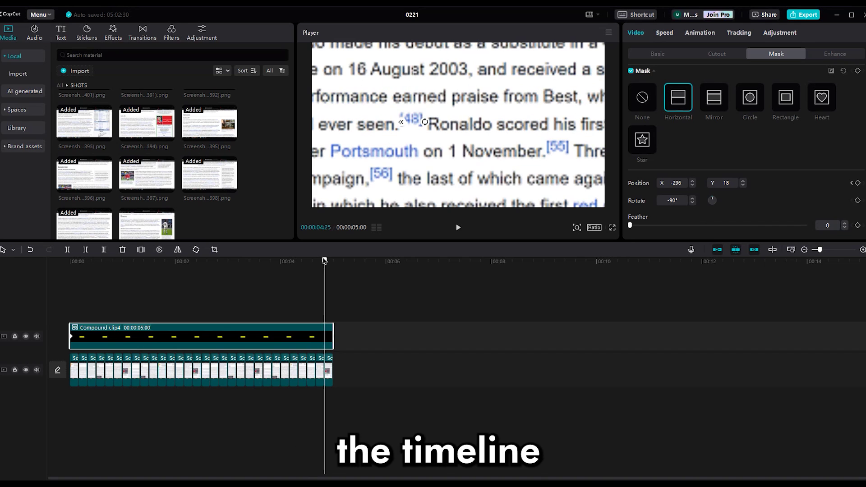
{"action": "left_click_drag", "start_coordinate": [413, 154], "coordinate": [444, 154]}
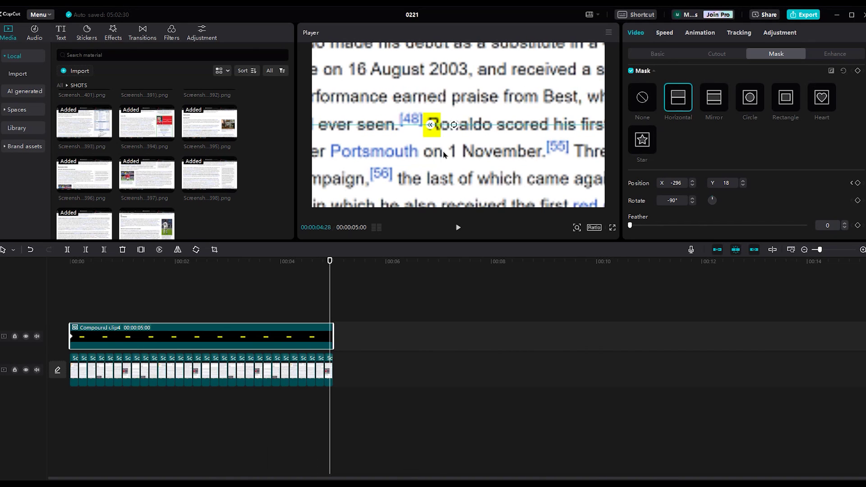
{"action": "left_click", "coordinate": [83, 270]}
{"action": "key", "text": "space"}
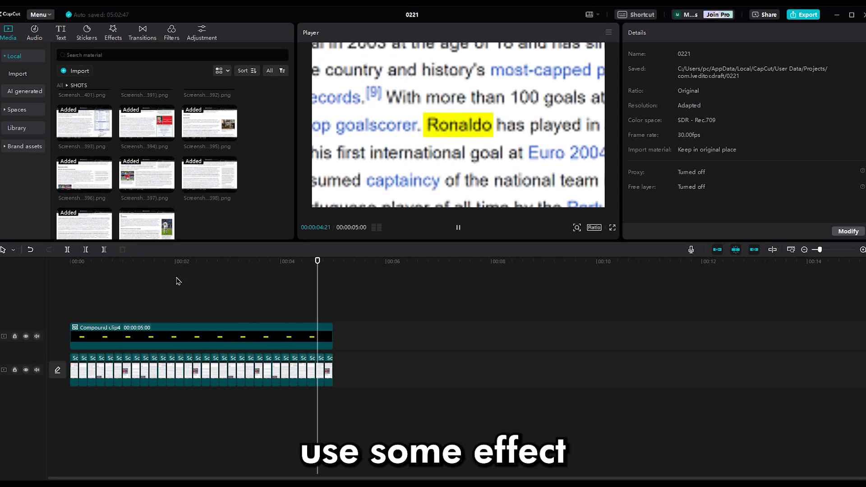
- Add the Vignette and Hazy effects above the highlight compound clip, spanning the full length of the video
{"action": "left_click", "coordinate": [313, 336]}
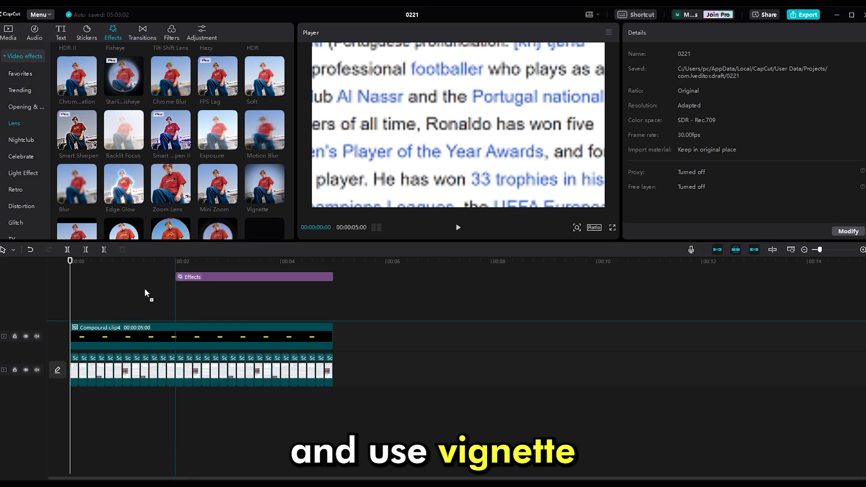
{"action": "left_click_drag", "start_coordinate": [69, 300], "coordinate": [68, 300]}
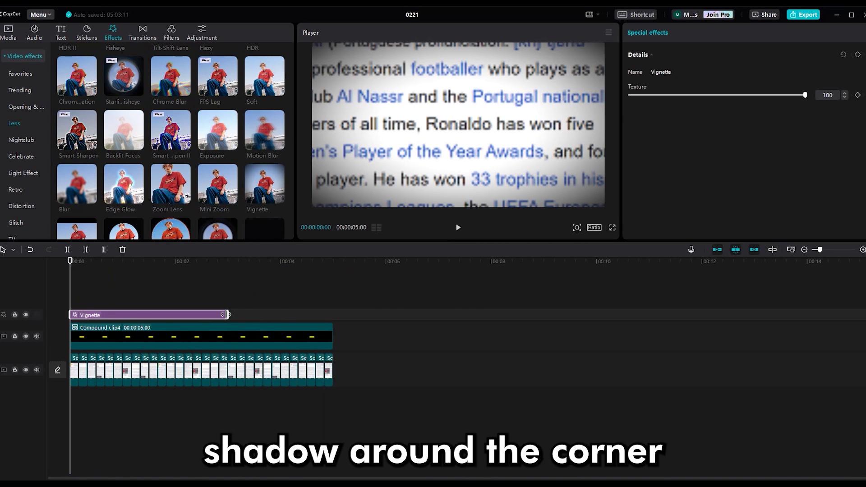
{"action": "left_click_drag", "start_coordinate": [227, 314], "coordinate": [292, 315]}
{"action": "left_click_drag", "start_coordinate": [329, 314], "coordinate": [334, 315]}
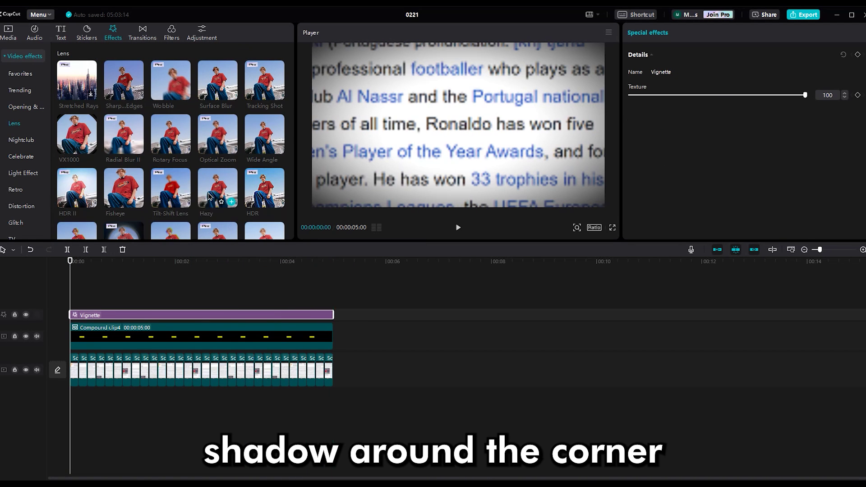
{"action": "left_click_drag", "start_coordinate": [218, 198], "coordinate": [71, 301]}
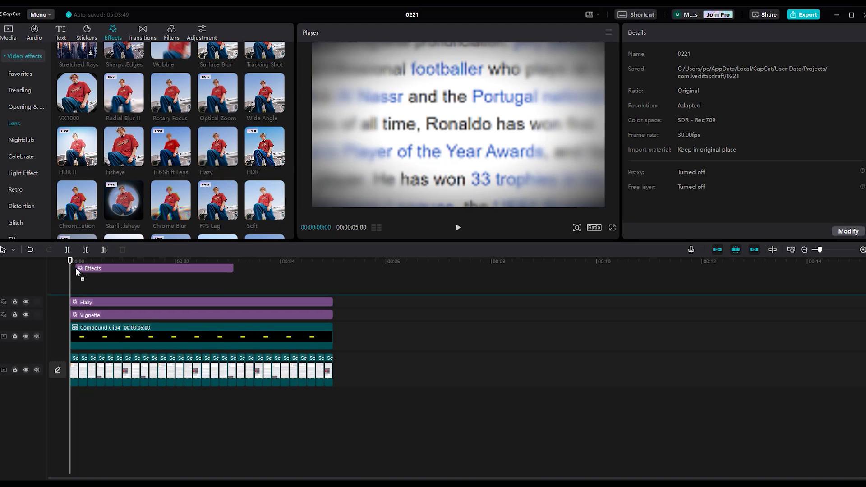
- Add a Chromatic Aberration effect over the whole video with lateral chromatic aberration at 65, and preview it full screen
{"action": "left_click_drag", "start_coordinate": [75, 267], "coordinate": [73, 291]}
{"action": "left_click_drag", "start_coordinate": [231, 291], "coordinate": [331, 290]}
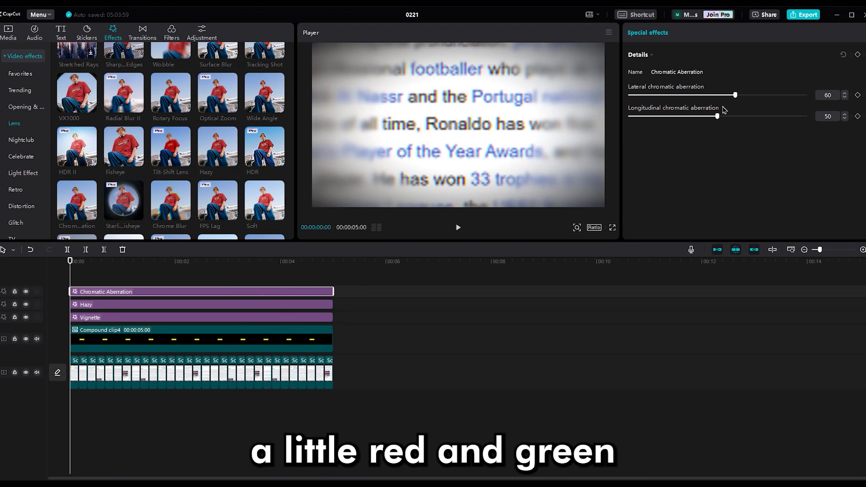
{"action": "left_click_drag", "start_coordinate": [729, 96], "coordinate": [769, 95]}
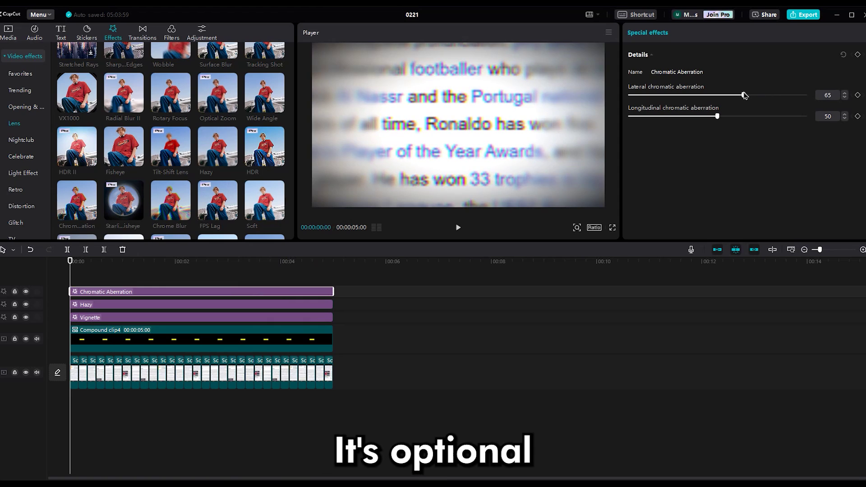
{"action": "left_click", "coordinate": [611, 227]}
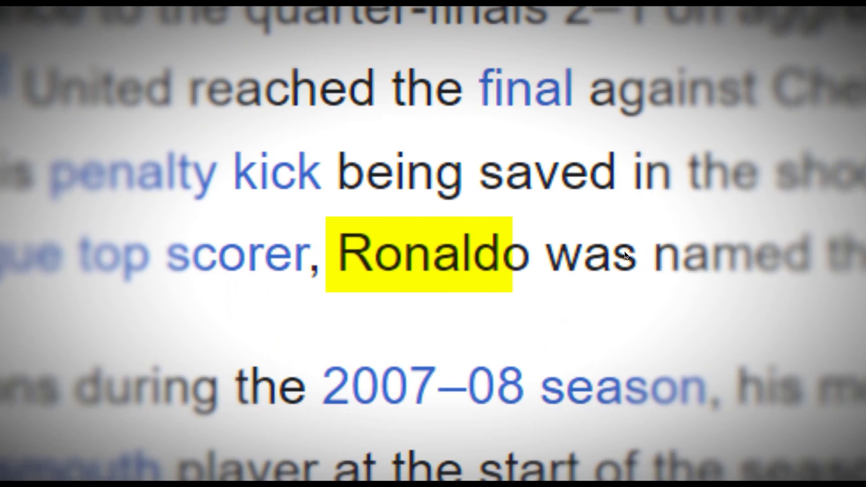
{"action": "key", "text": "Escape"}
- Combine all the screenshot clips into one compound clip and enable motion blur on it
{"action": "left_click", "coordinate": [369, 420]}
{"action": "left_click_drag", "start_coordinate": [51, 393], "coordinate": [75, 366]}
{"action": "right_click", "coordinate": [84, 373]}
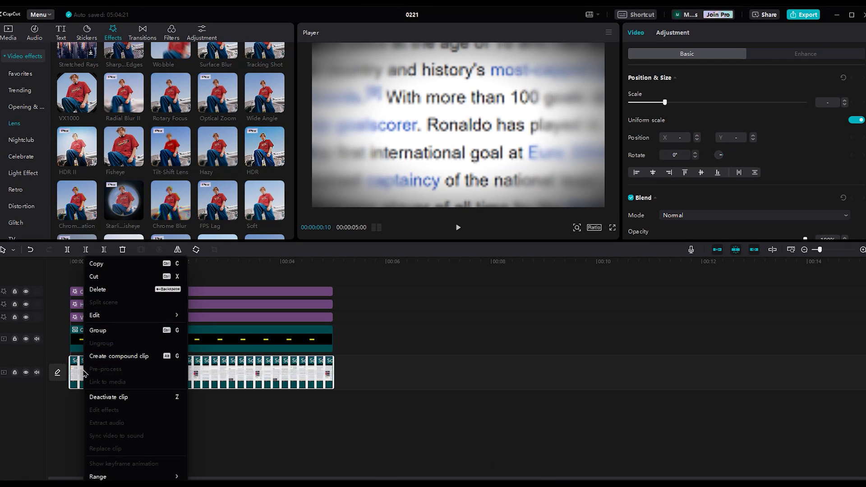
{"action": "left_click", "coordinate": [114, 356]}
{"action": "scroll", "coordinate": [739, 193], "scroll_direction": "down", "scroll_amount": 5}
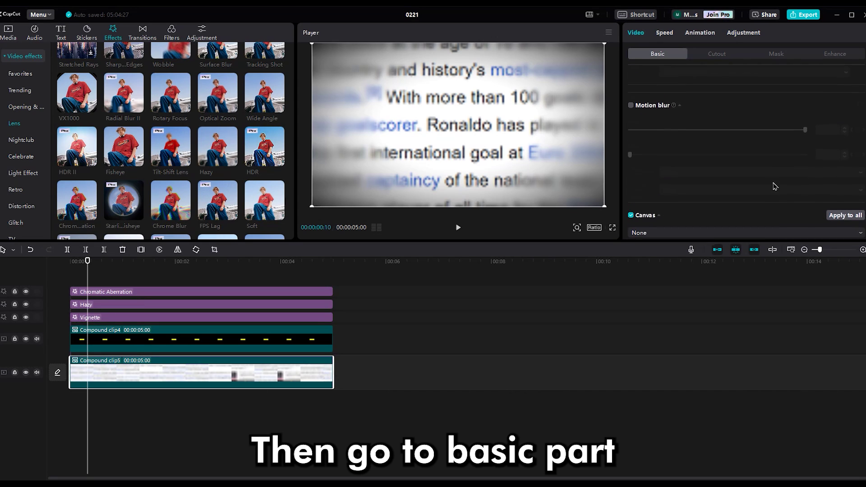
{"action": "left_click", "coordinate": [630, 94]}
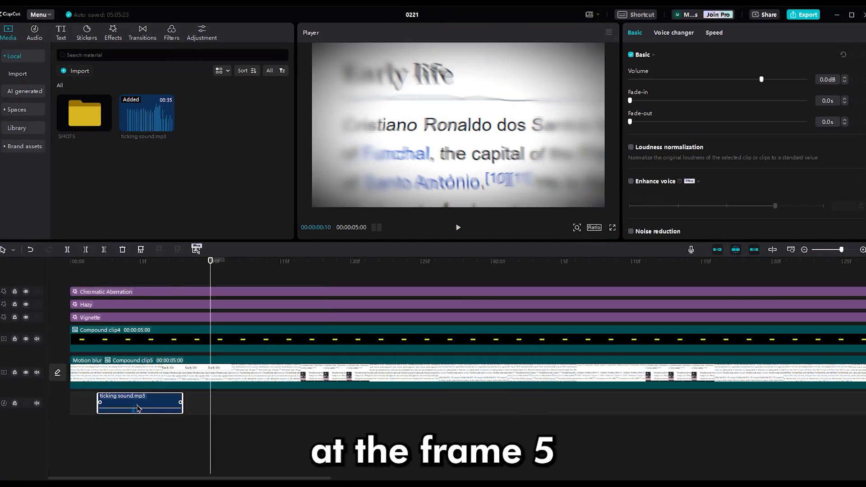
- Duplicate the trimmed ticking sound clip and place the copy directly after the first, around frame 10
{"action": "left_click", "coordinate": [205, 408]}
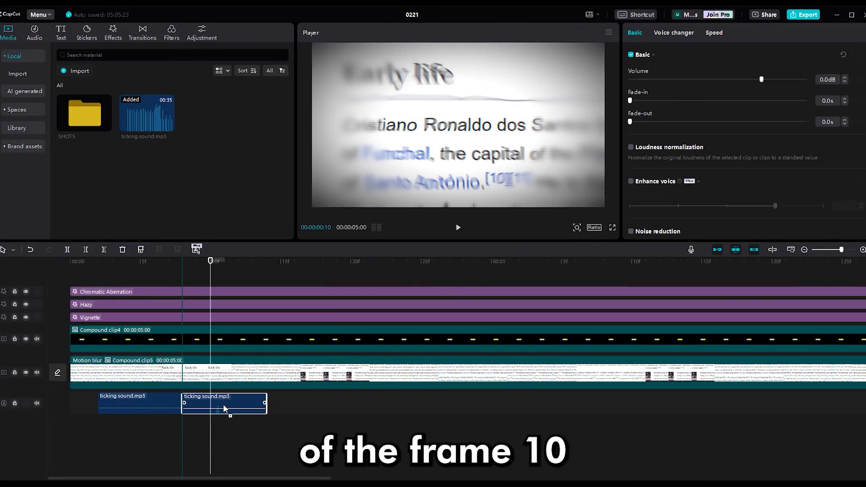